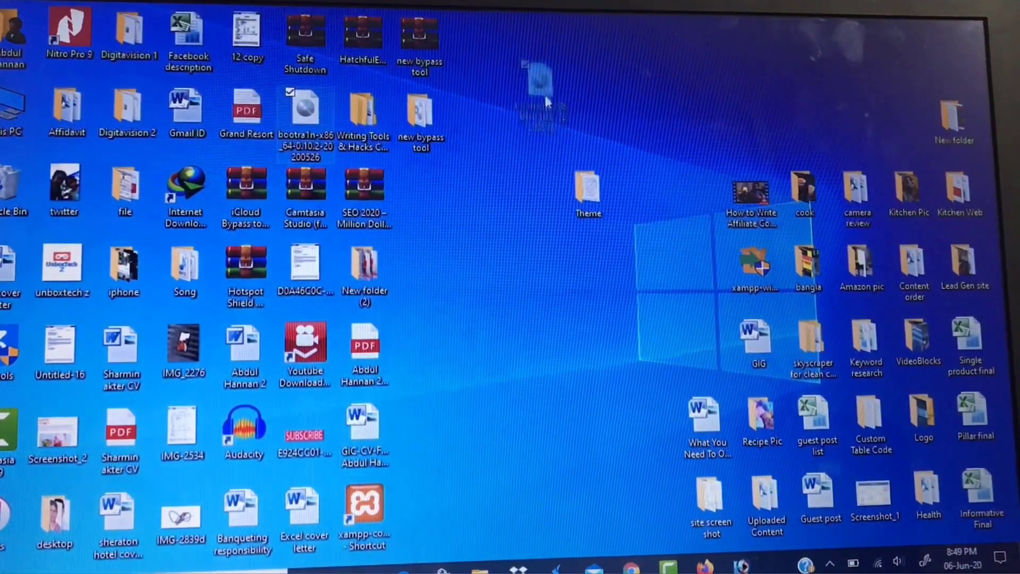
- Move the bootra1n ISO icon onto the empty desktop area beside the Theme folder
left_click_drag(523, 165, 523, 171)
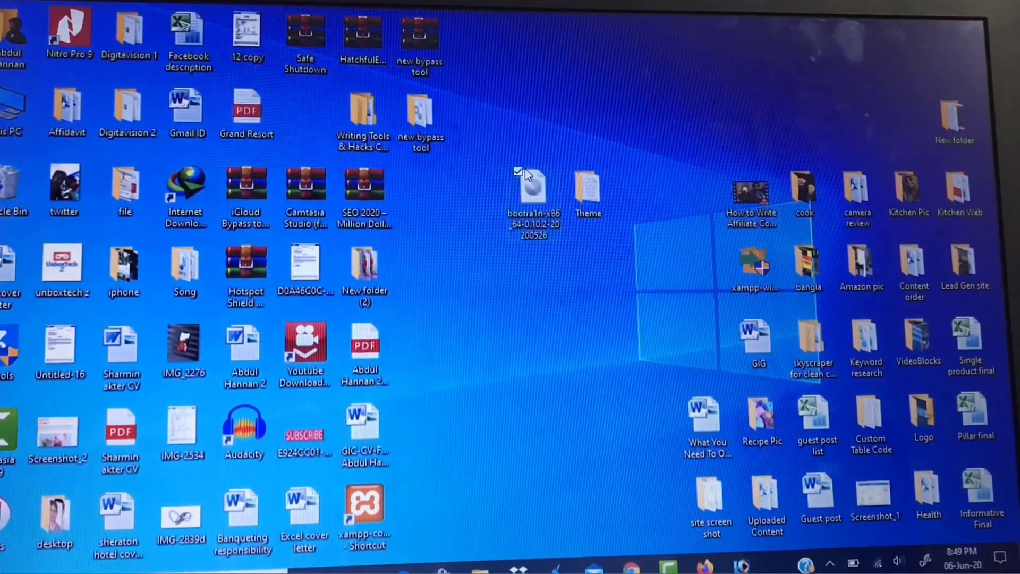
scroll(286, 246, "down", 2)
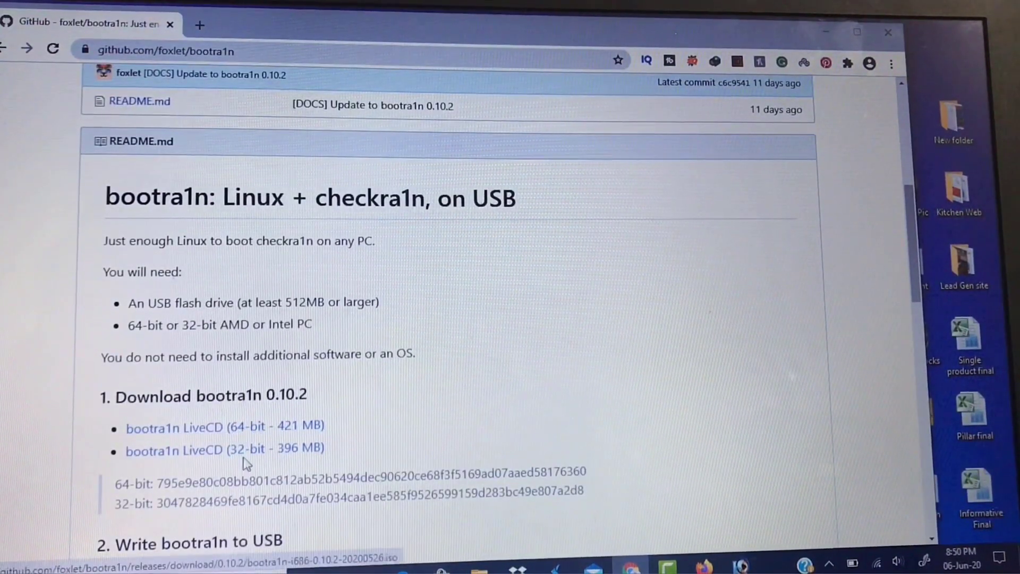
scroll(244, 456, "down", 3)
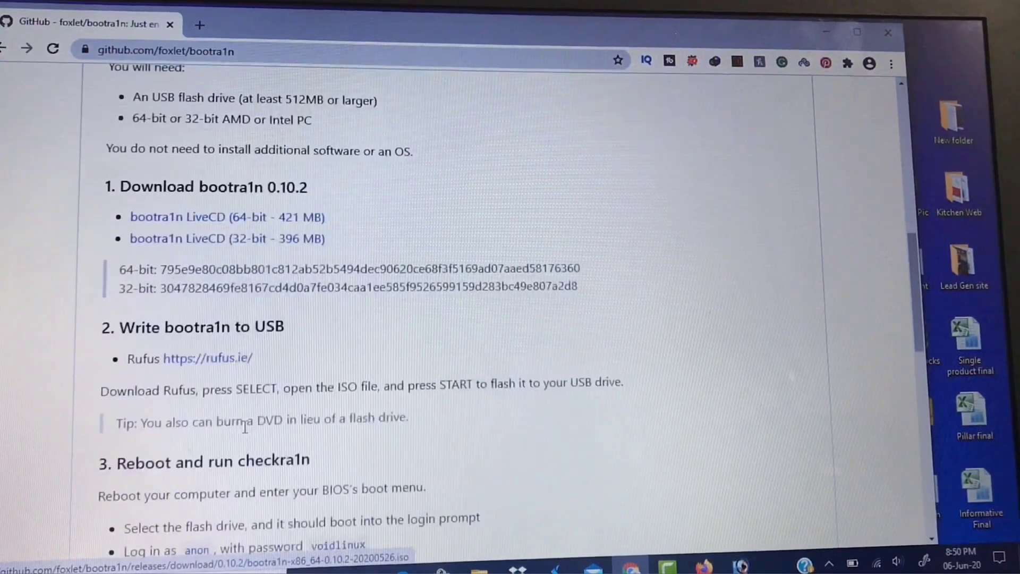
scroll(244, 428, "down", 1)
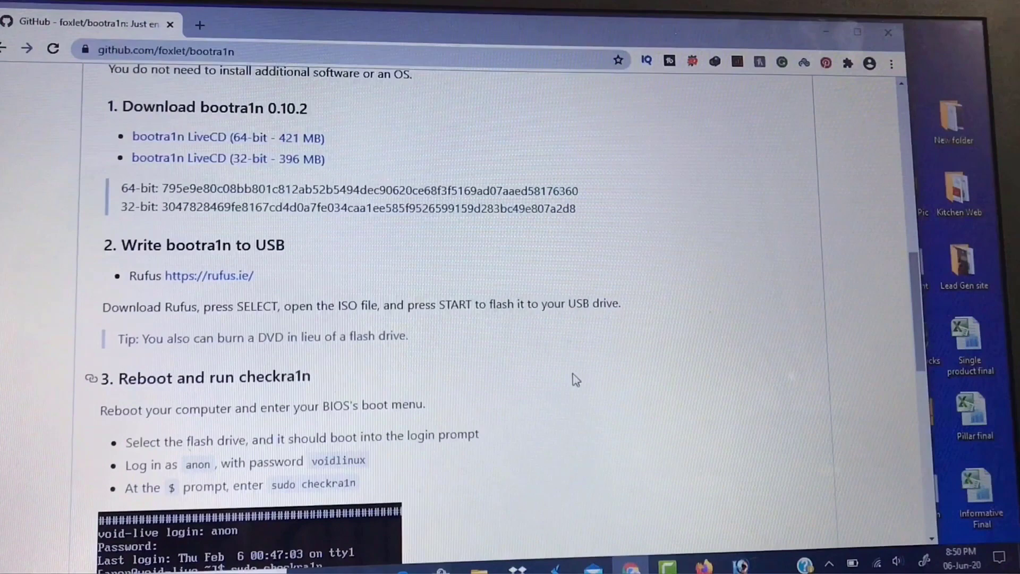
scroll(576, 380, "down", 2)
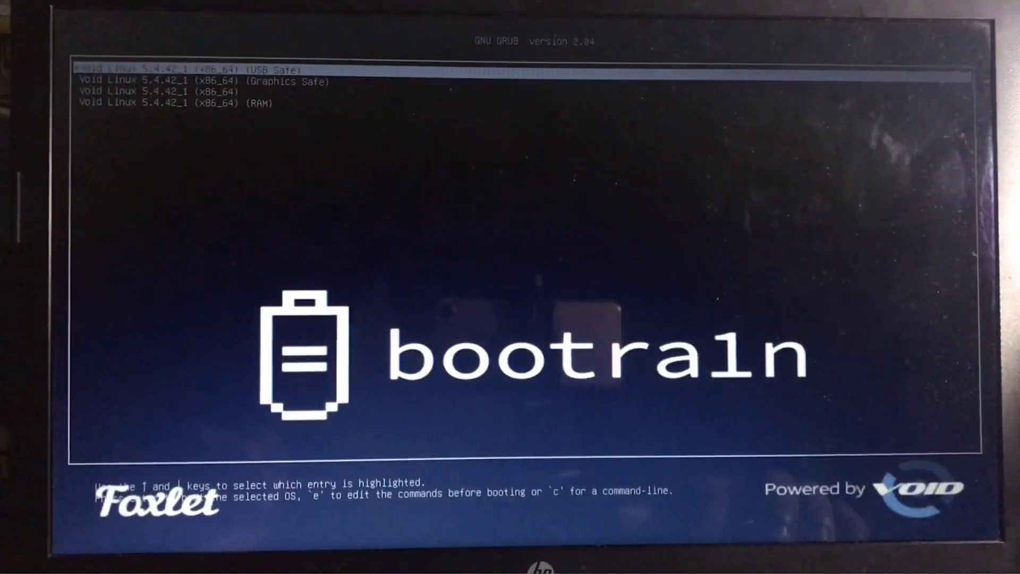
- Boot Void Linux in USB Safe mode, log in as anon/voidlinux, and run sudo checkra1n
key("Return")
type("anon")
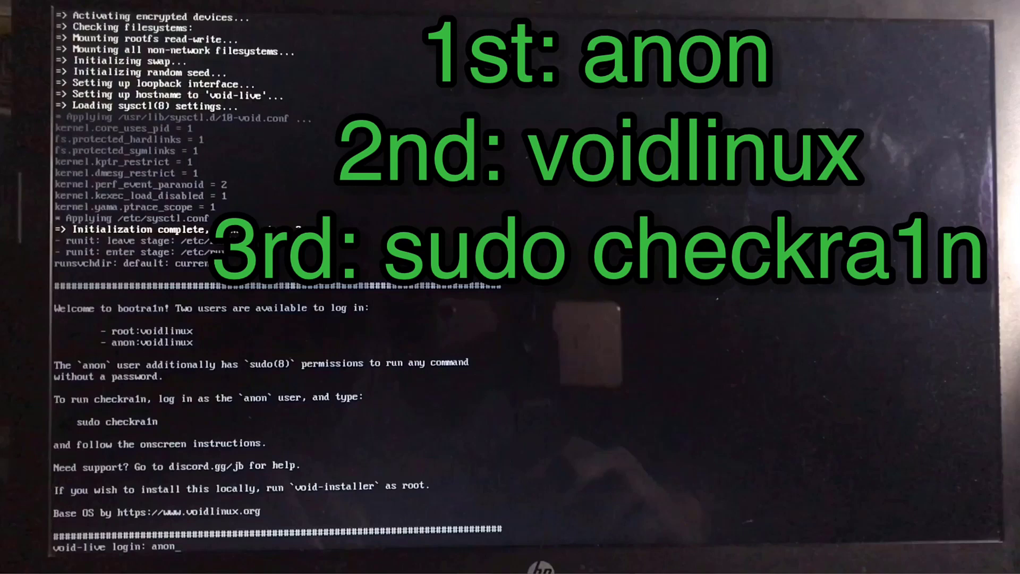
key("Return")
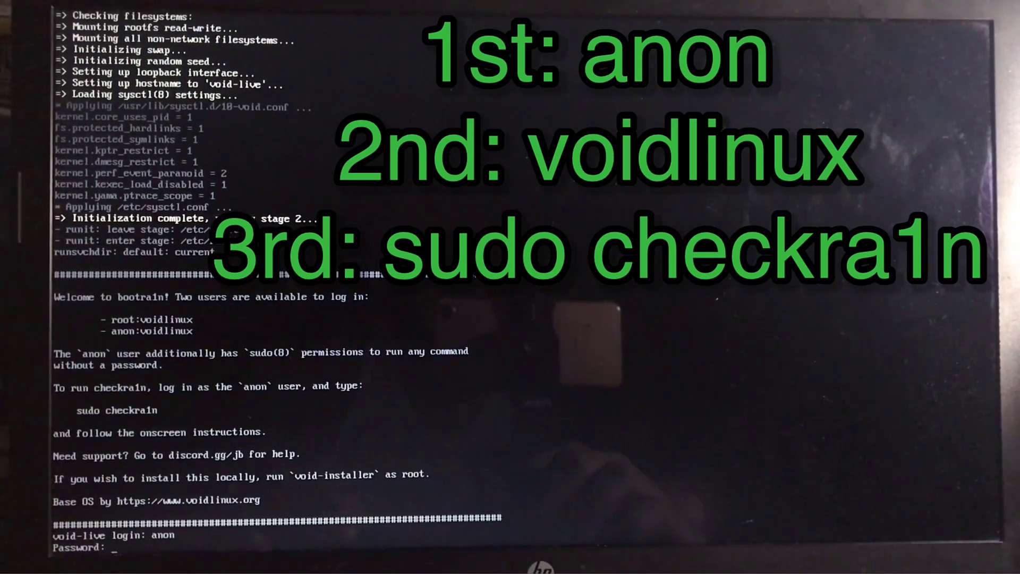
key("Return")
type("sudo checkra1n")
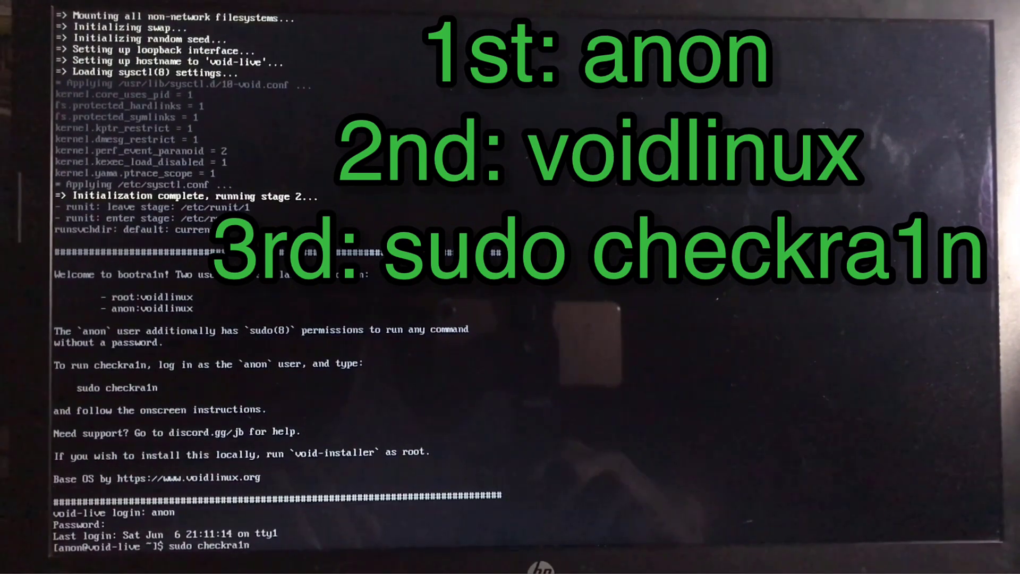
key("Return")
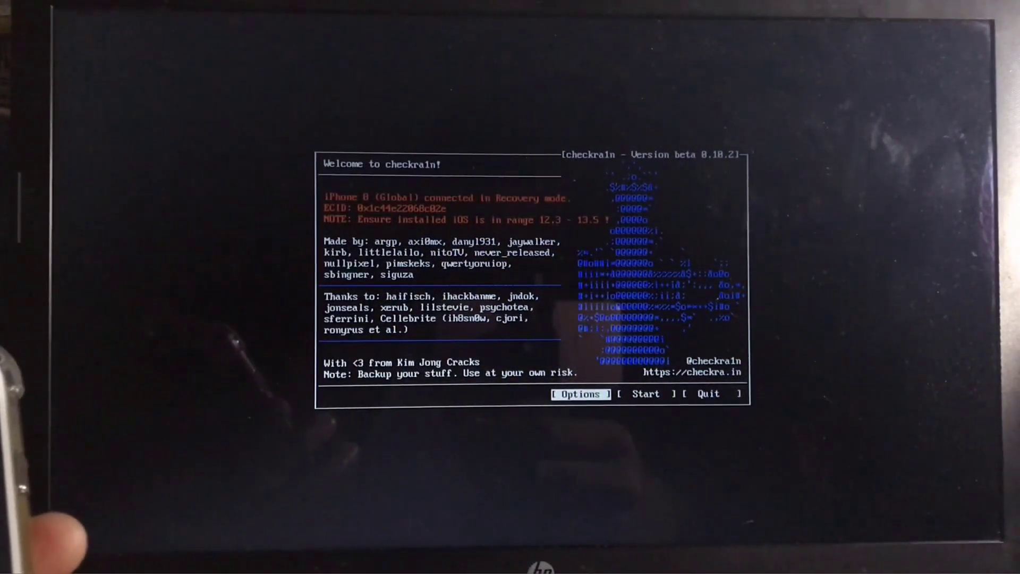
- Select Start on the checkra1n welcome screen to reach the DFU-mode instructions
key("Right")
key("Return")
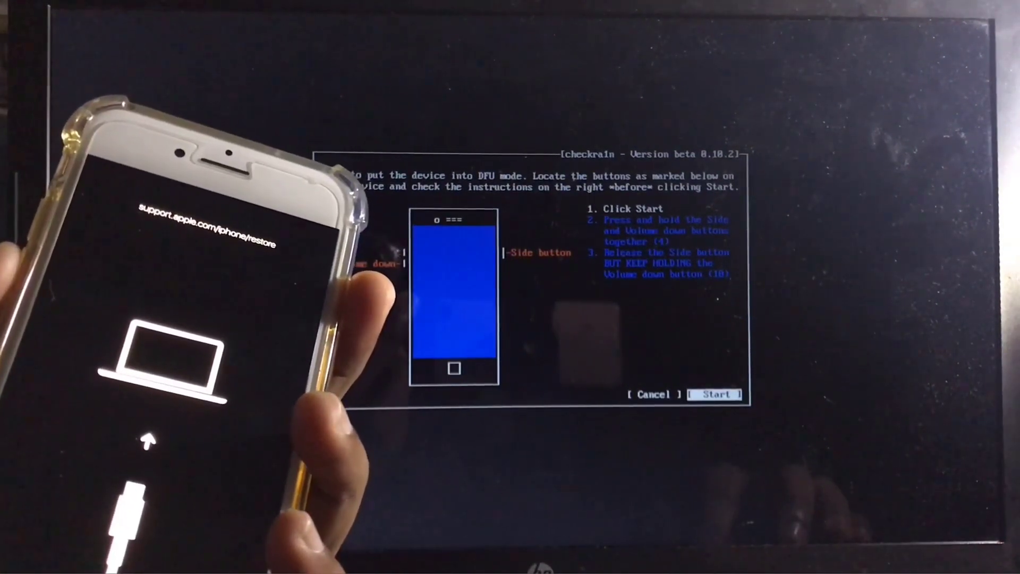
- Start the DFU countdown and follow the Side and Volume-down button sequence
key("Return")
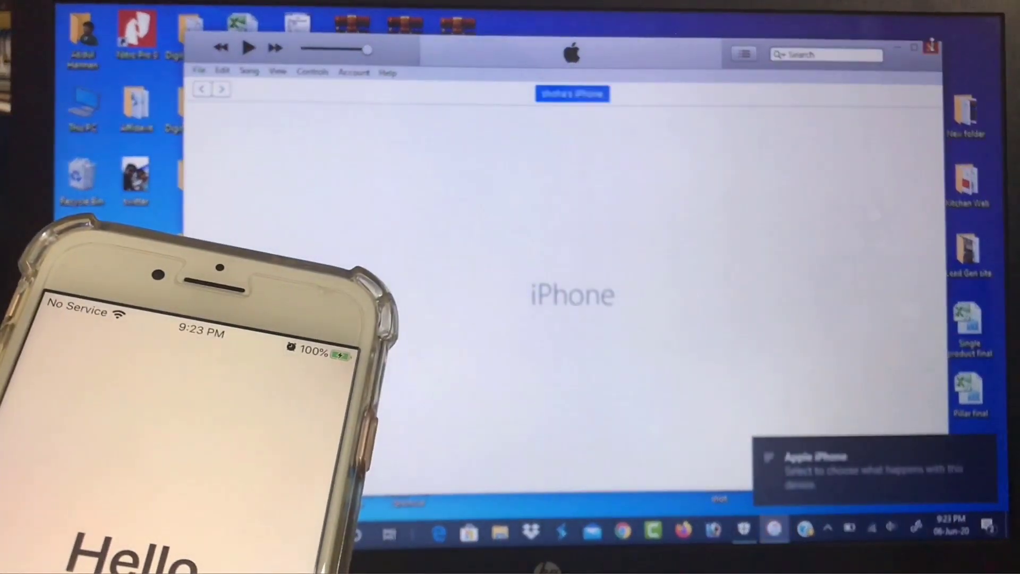
- Close iTunes and launch 'iFRPFILE Bypass iCloud' from the 'new bypass tool' folder
left_click(930, 51)
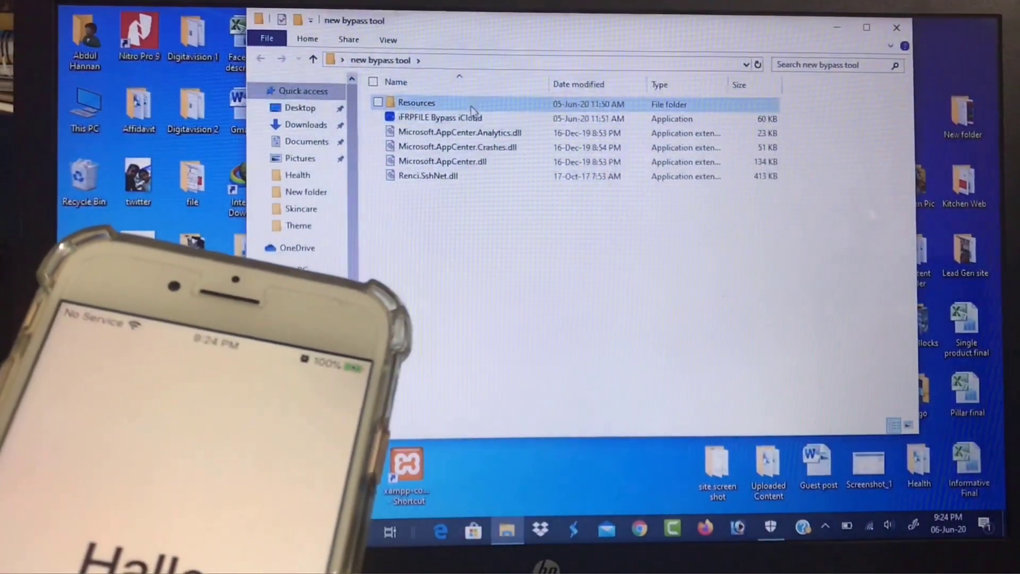
left_click(447, 118)
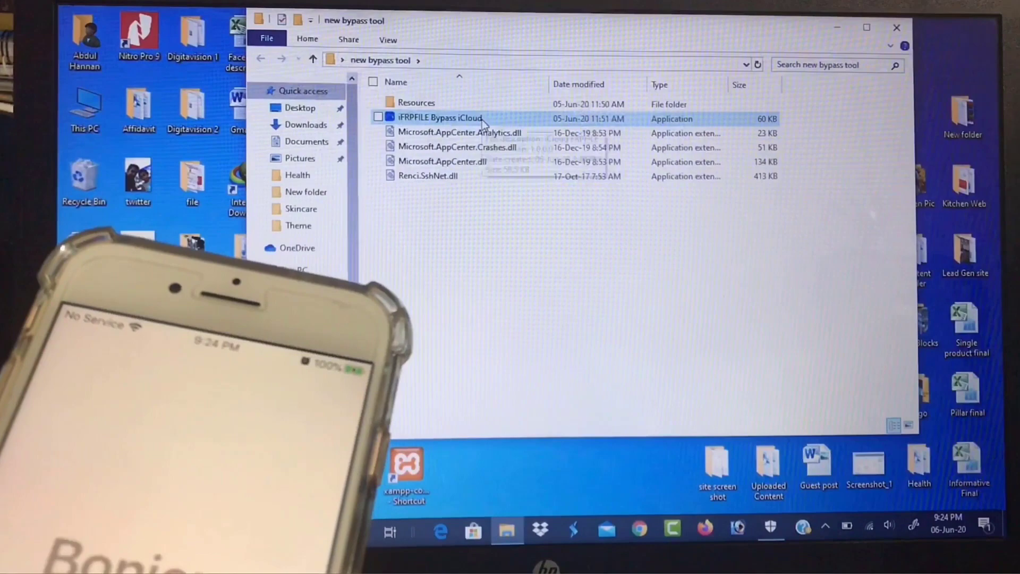
left_click(482, 120)
double_click(469, 120)
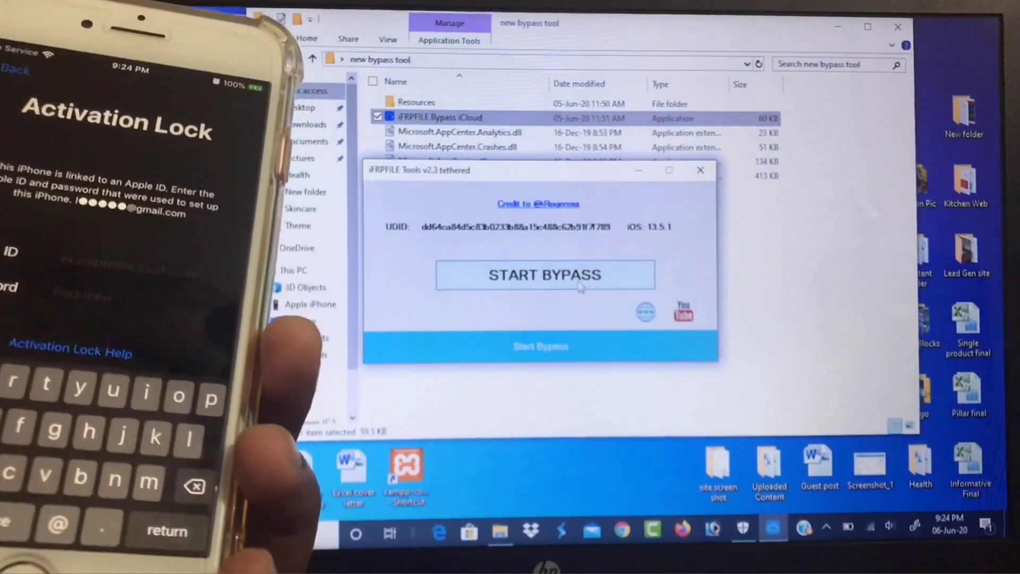
- Start the iCloud bypass in iFRPFILE Tools with START BYPASS
left_click(575, 280)
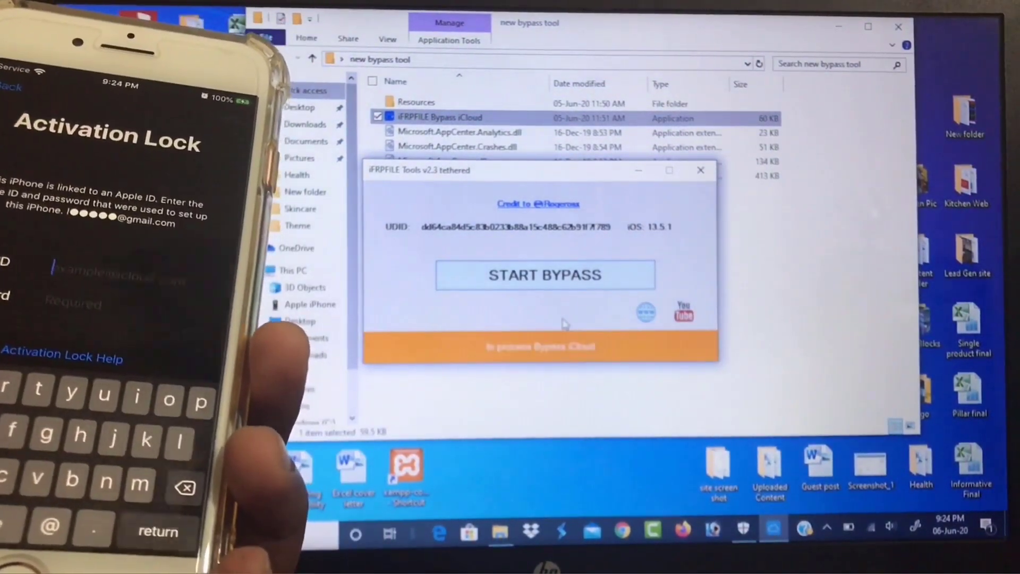